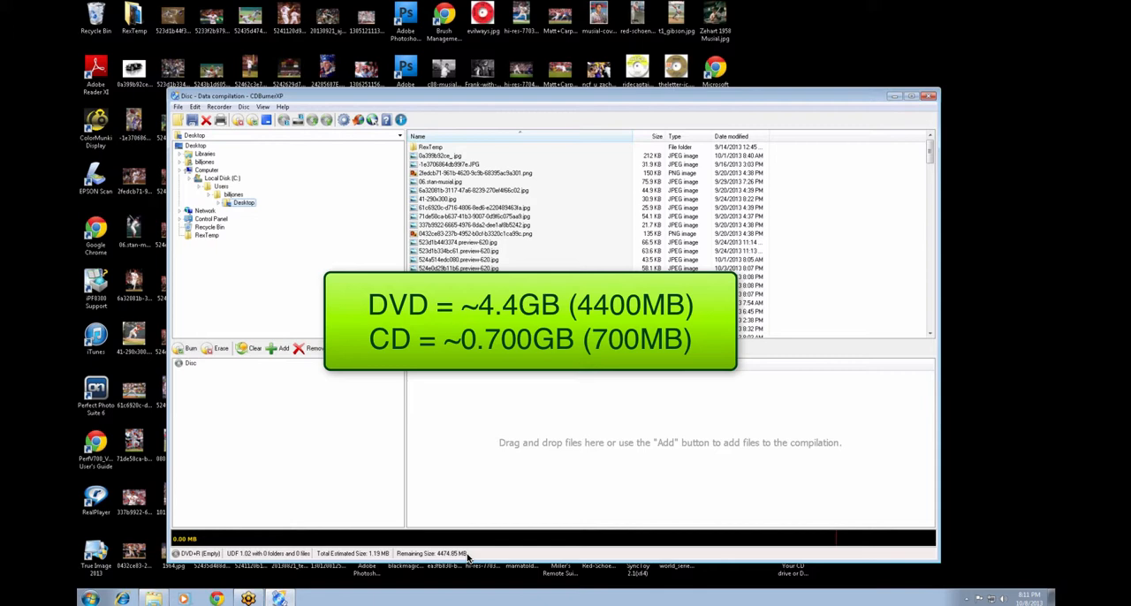
Add the Desktop images from 06.stan-musial.jpg through 1016_large.jpg to the disc compilation.
{"action": "left_click", "coordinate": [440, 184]}
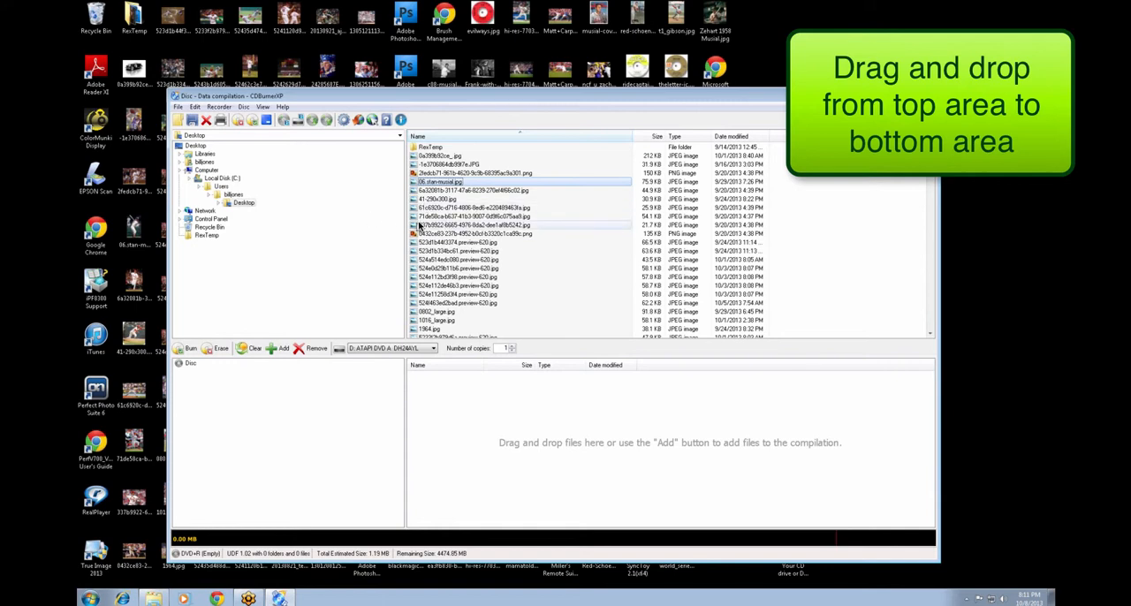
{"action": "left_click", "coordinate": [442, 322], "text": "shift"}
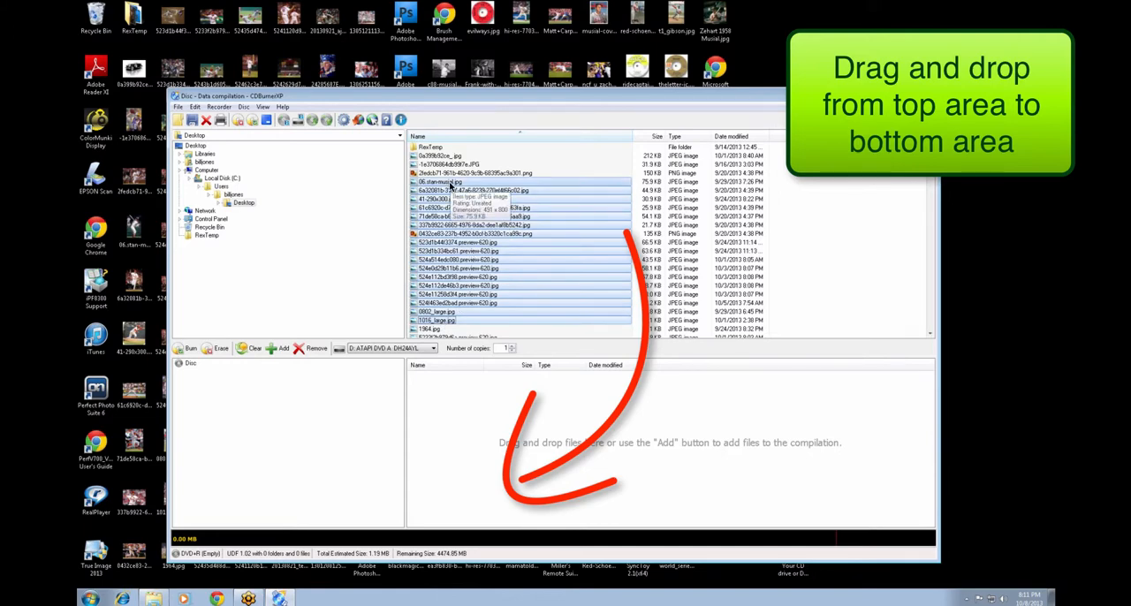
{"action": "left_click_drag", "start_coordinate": [451, 184], "coordinate": [463, 414]}
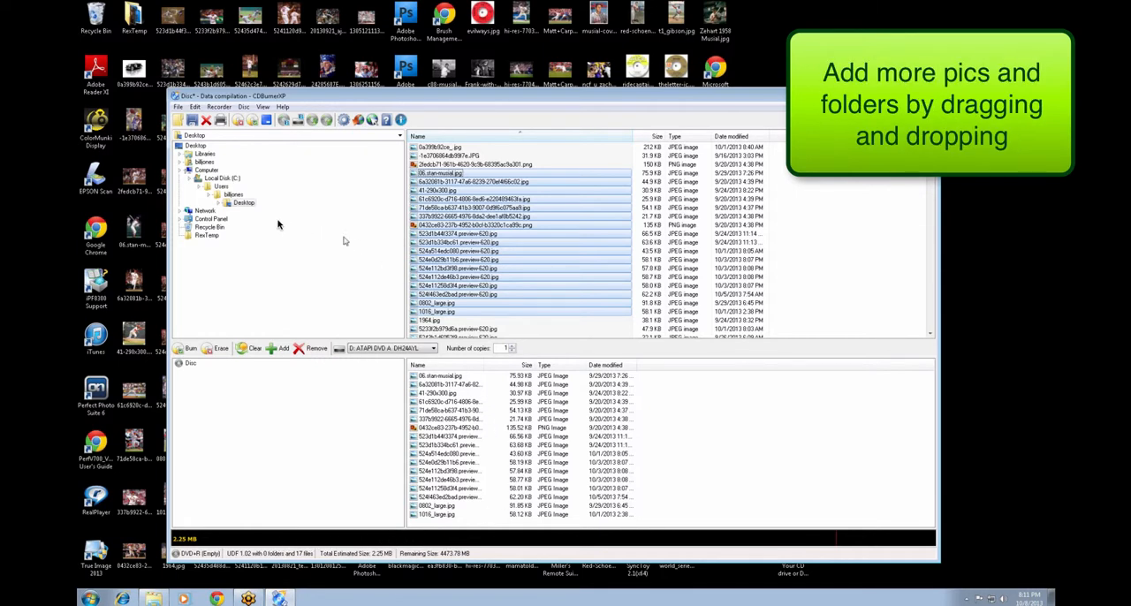
Browse to the user's My Pictures folder and sort its files by size, largest first.
{"action": "left_click", "coordinate": [232, 195]}
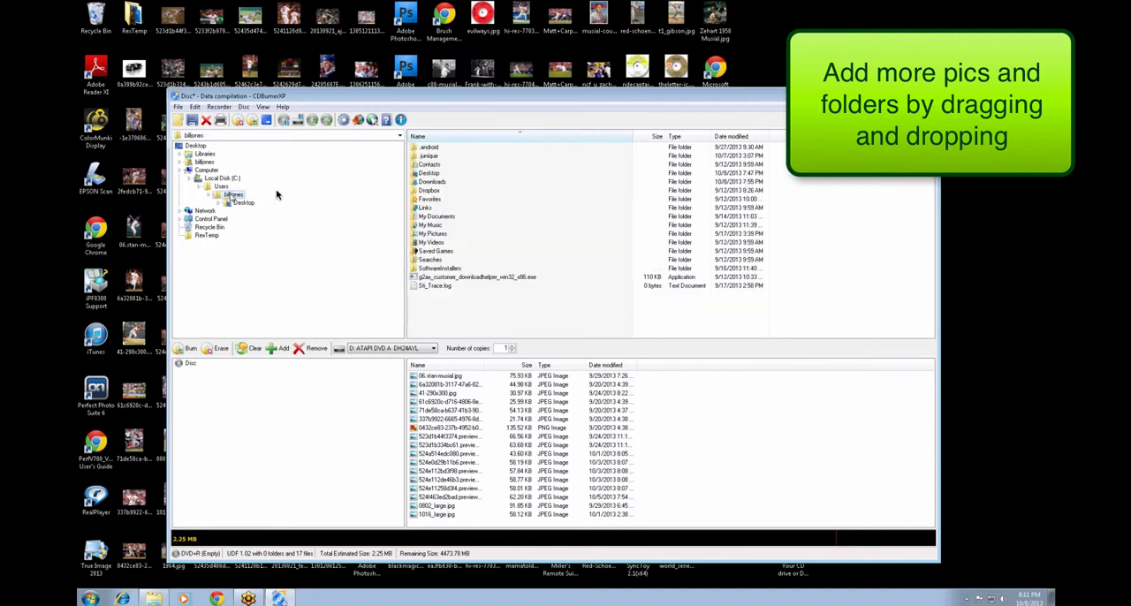
{"action": "left_click", "coordinate": [434, 234]}
{"action": "double_click", "coordinate": [435, 236]}
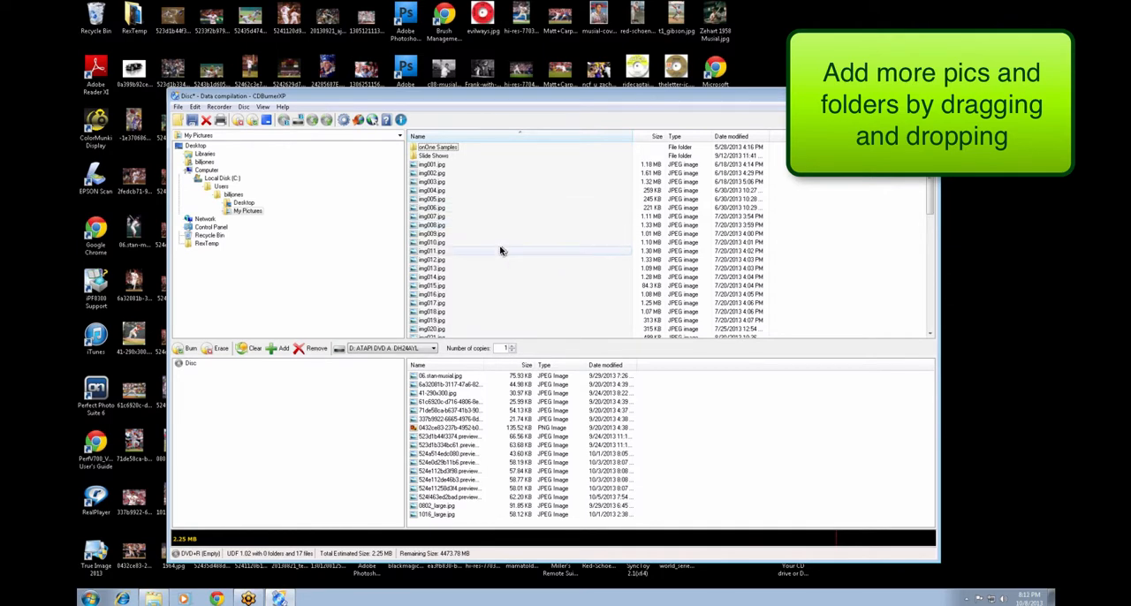
{"action": "double_click", "coordinate": [432, 155]}
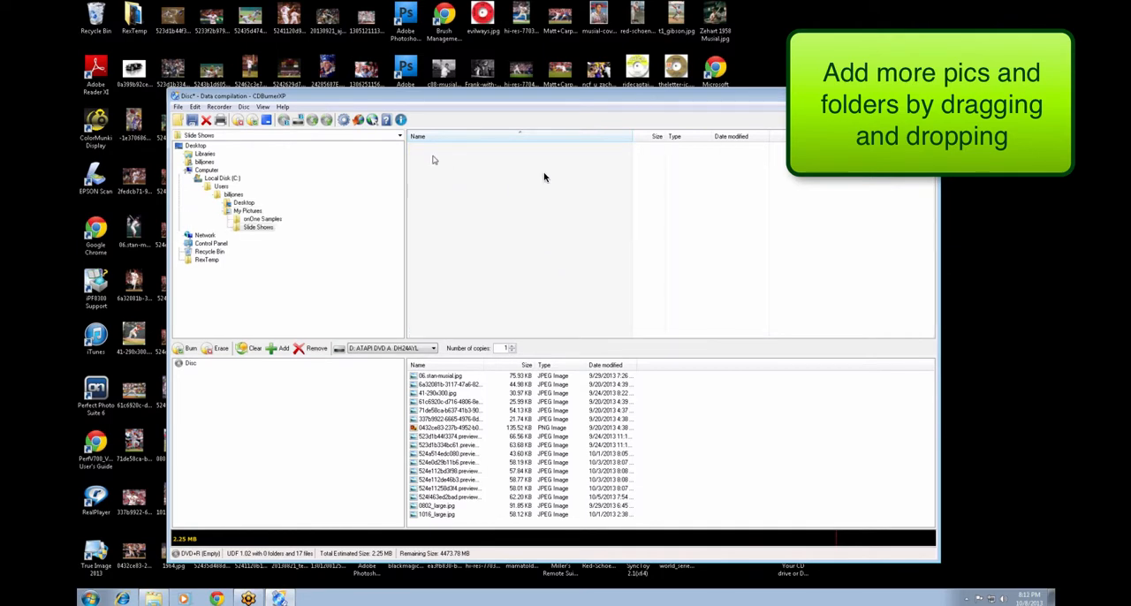
{"action": "left_click", "coordinate": [248, 211]}
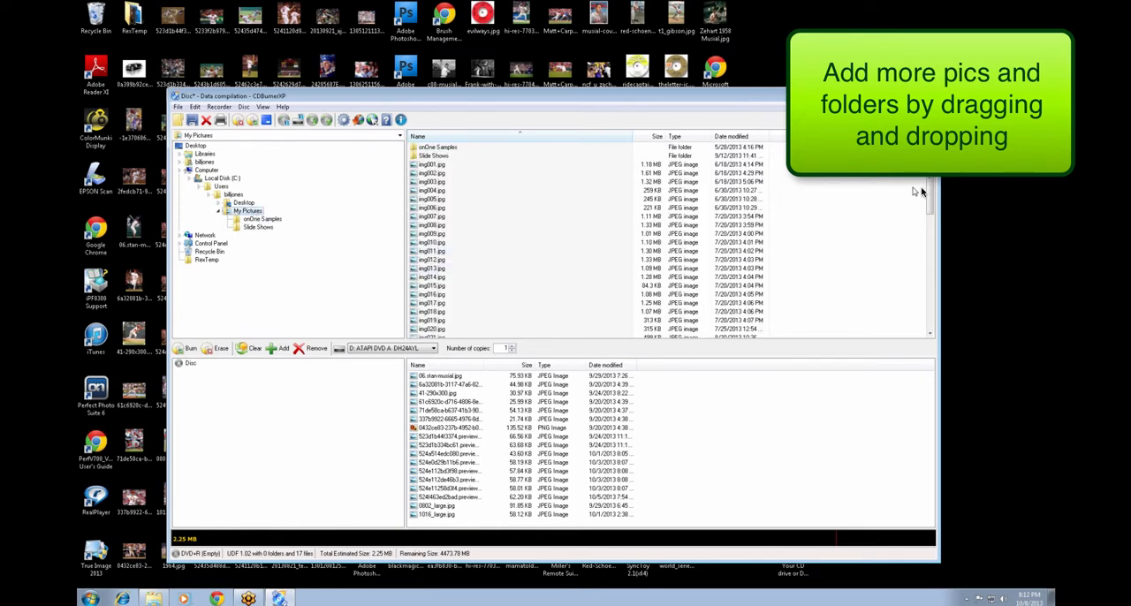
{"action": "left_click", "coordinate": [655, 136]}
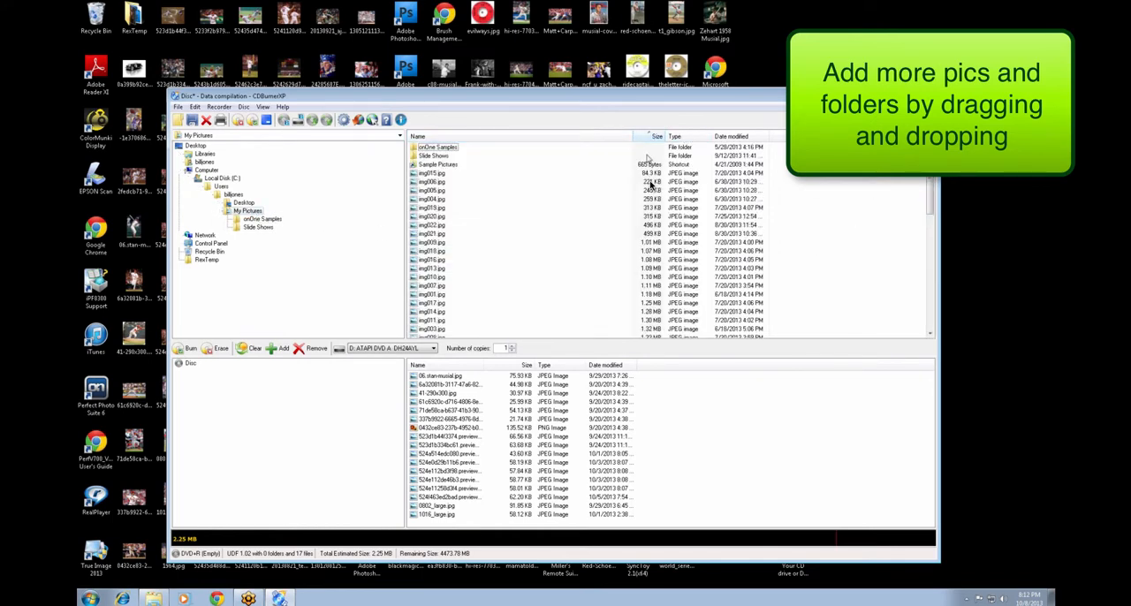
{"action": "left_click", "coordinate": [654, 136]}
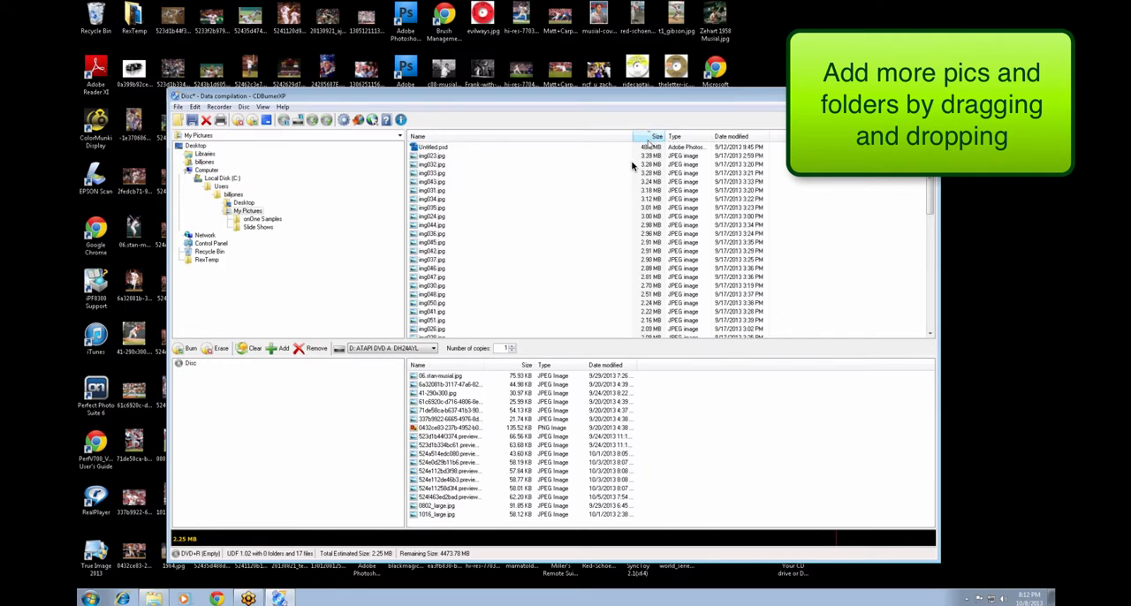
Add the files from Untitled.psd through img050.jpg in My Pictures to the disc compilation.
{"action": "left_click", "coordinate": [429, 148]}
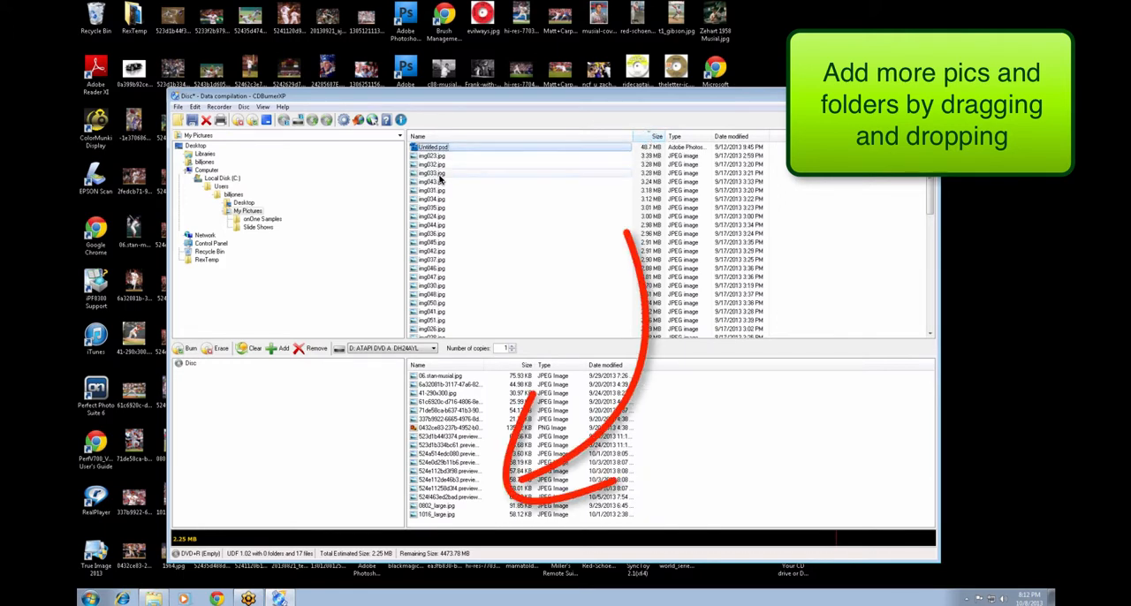
{"action": "left_click", "coordinate": [429, 306], "text": "shift"}
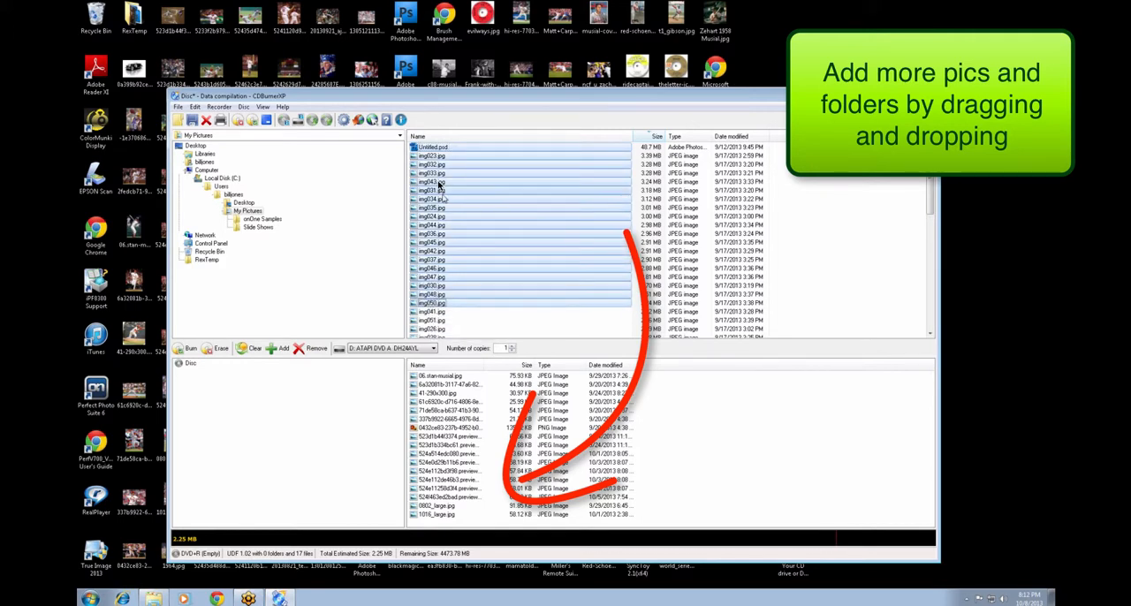
{"action": "left_click_drag", "start_coordinate": [438, 184], "coordinate": [646, 447]}
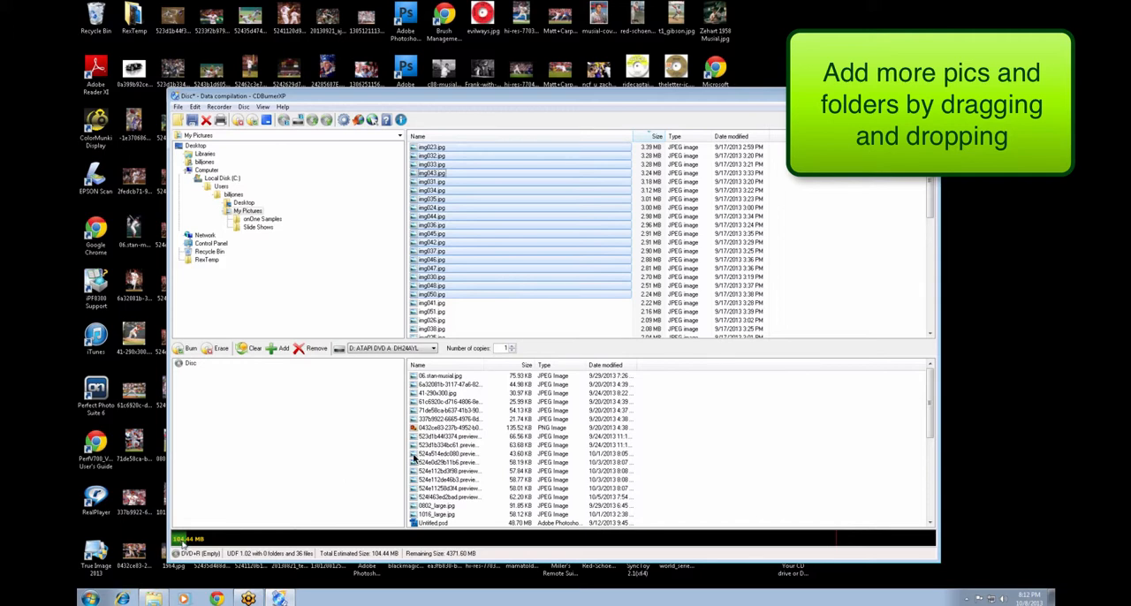
Remove all files from the disc compilation.
{"action": "left_click", "coordinate": [449, 411]}
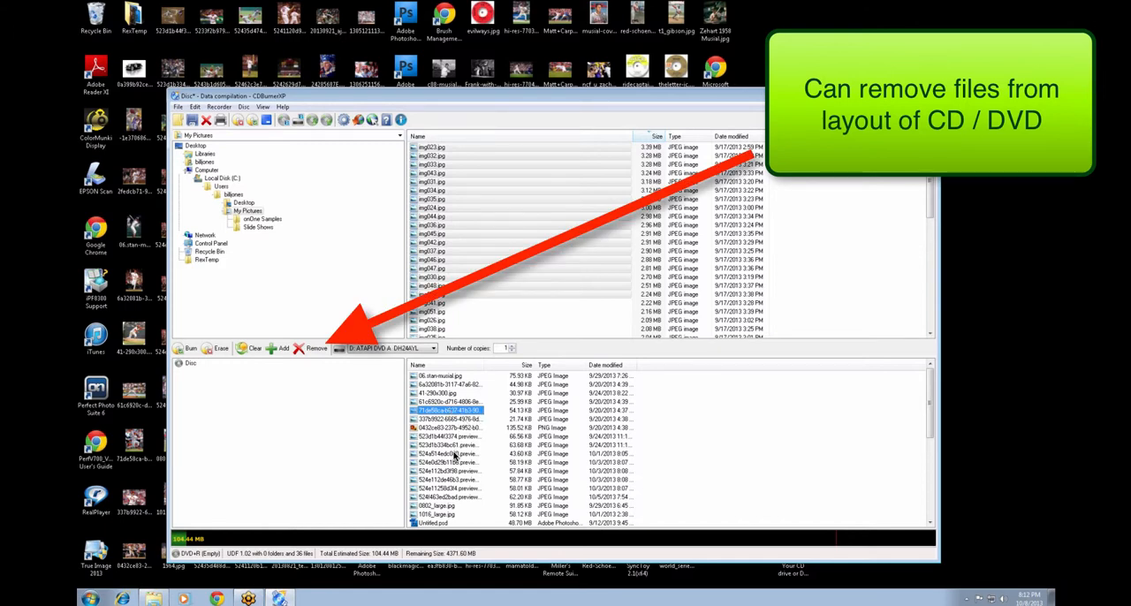
{"action": "key", "text": "ctrl+a"}
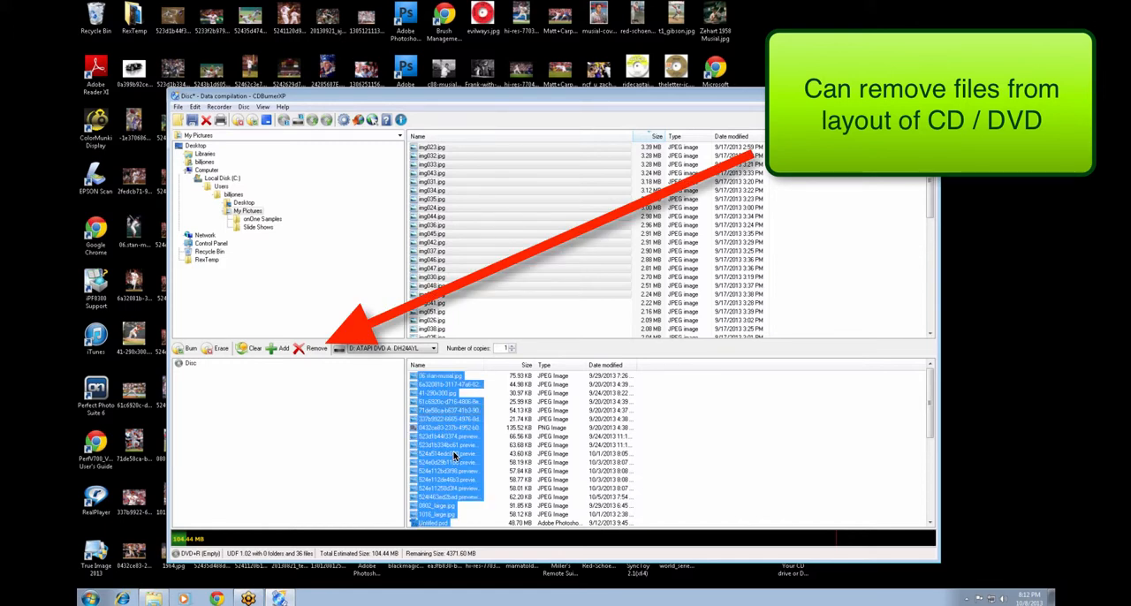
{"action": "left_click", "coordinate": [303, 350]}
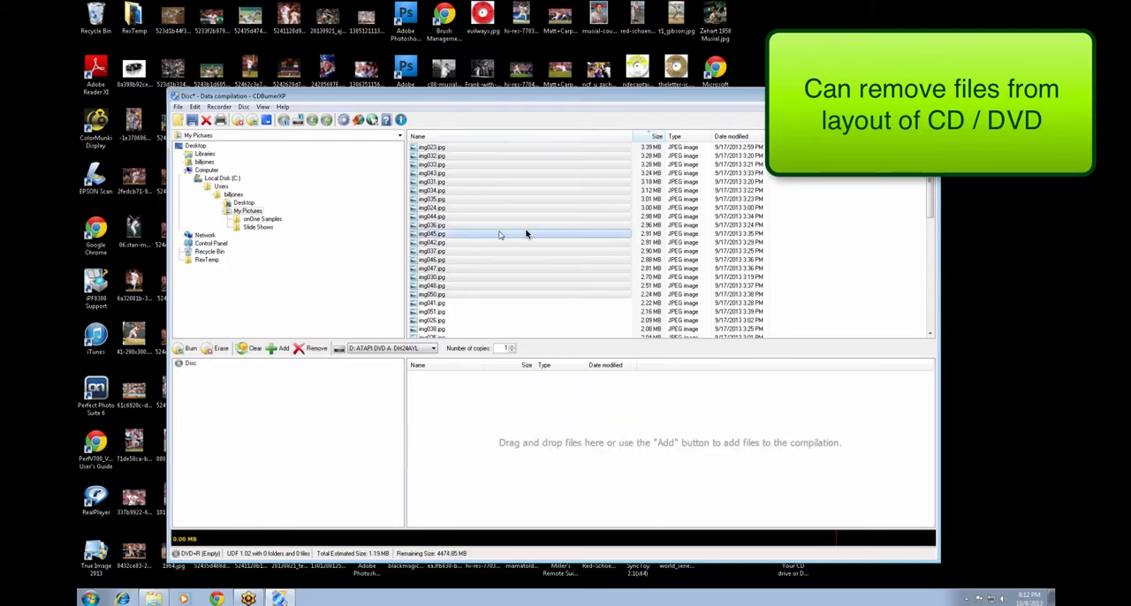
Create a disc folder named "Test Pics from" plus the person's first name, and add the selected My Pictures files to it.
{"action": "left_click_drag", "start_coordinate": [520, 260], "coordinate": [553, 349]}
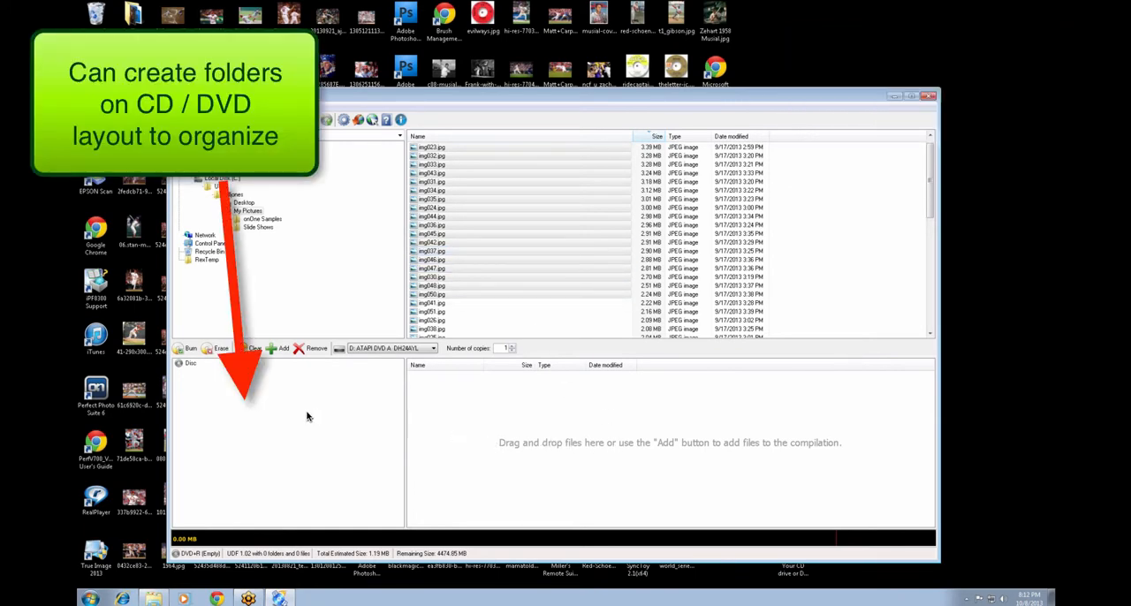
{"action": "right_click", "coordinate": [307, 417]}
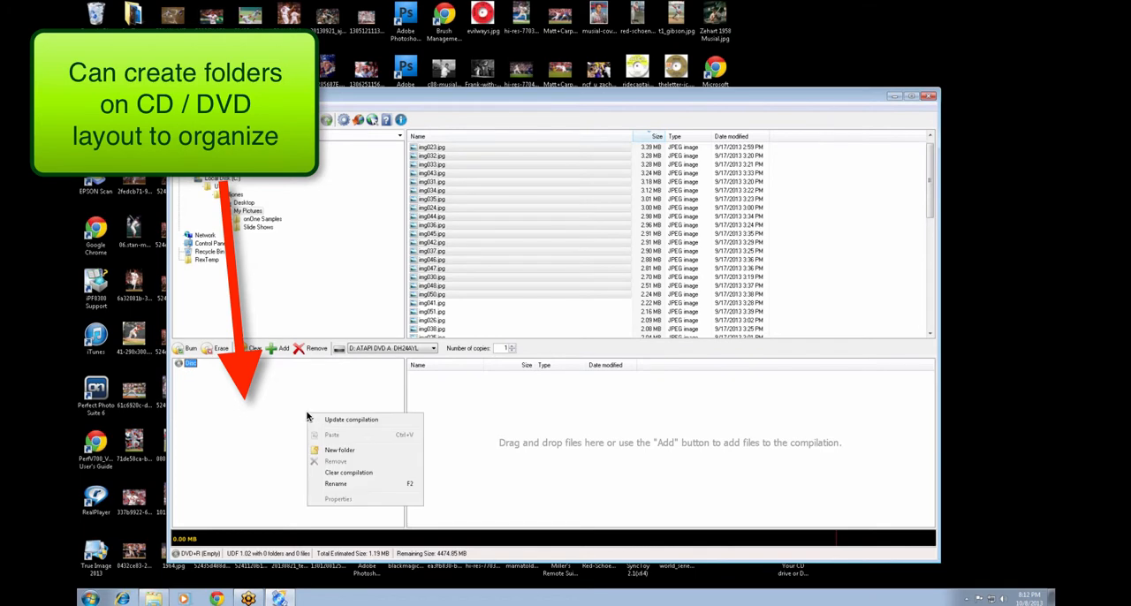
{"action": "right_click", "coordinate": [255, 409]}
{"action": "right_click", "coordinate": [260, 409]}
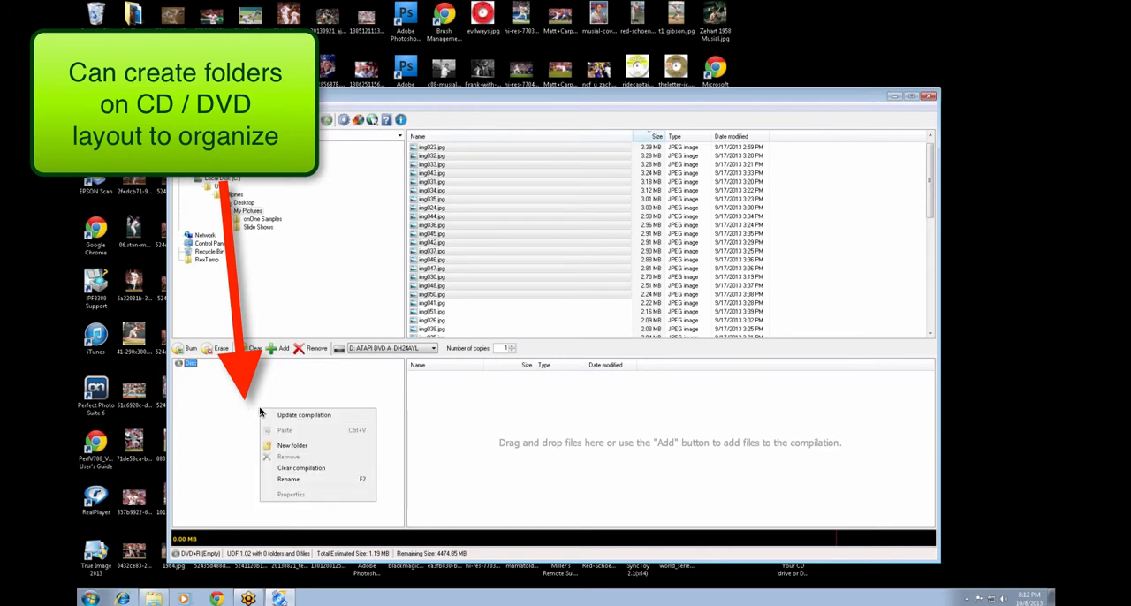
{"action": "left_click", "coordinate": [290, 447]}
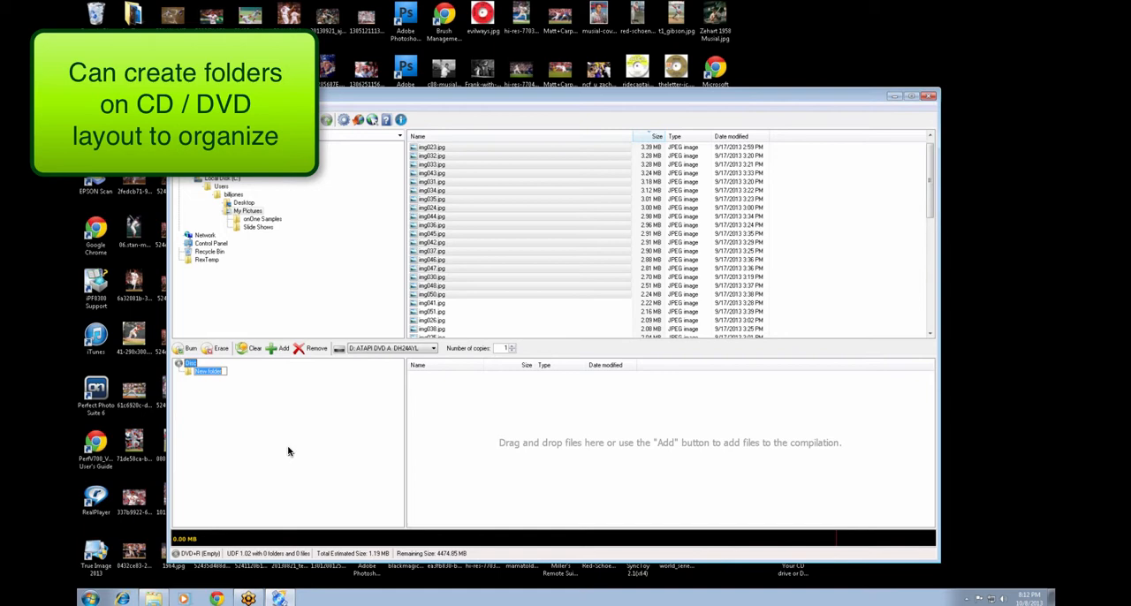
{"action": "type", "text": "Test Pics"}
{"action": "key", "text": "Return"}
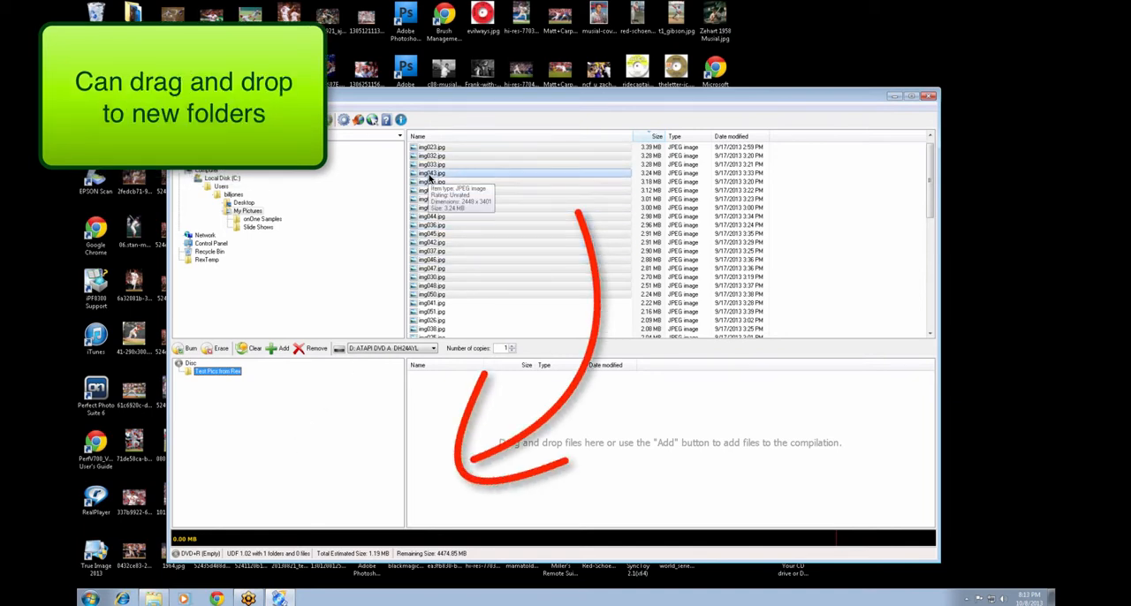
{"action": "left_click_drag", "start_coordinate": [431, 180], "coordinate": [228, 372]}
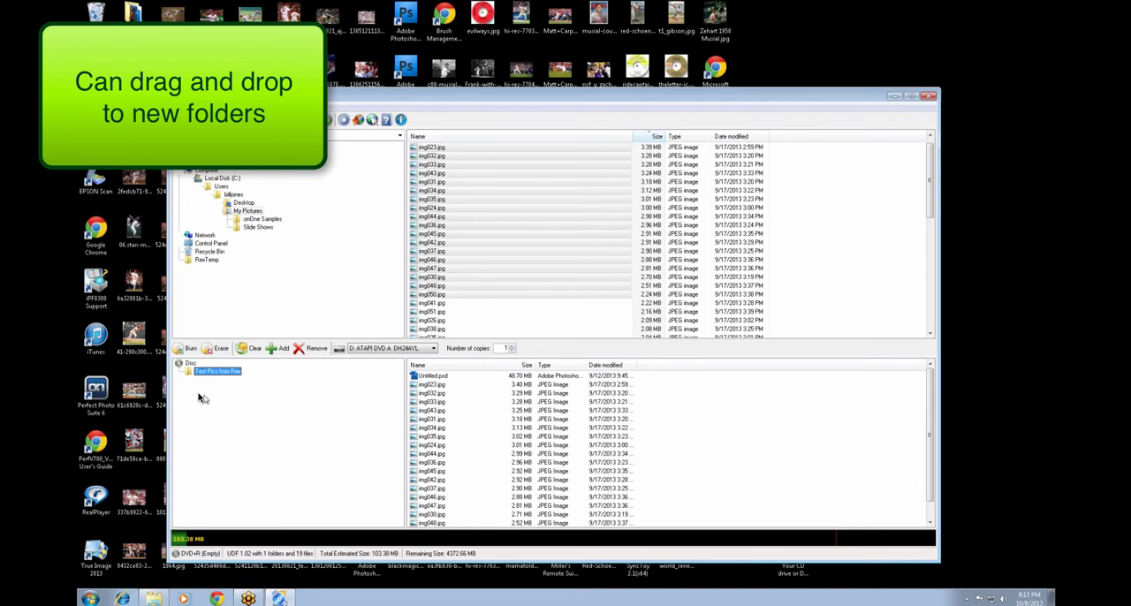
{"action": "right_click", "coordinate": [198, 397]}
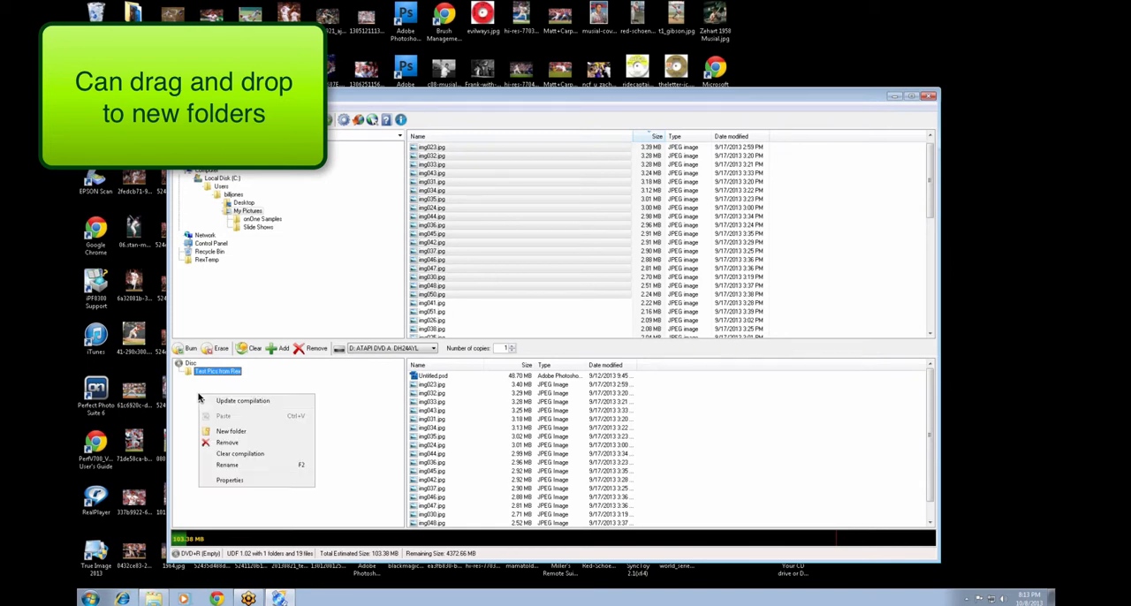
{"action": "left_click", "coordinate": [233, 434]}
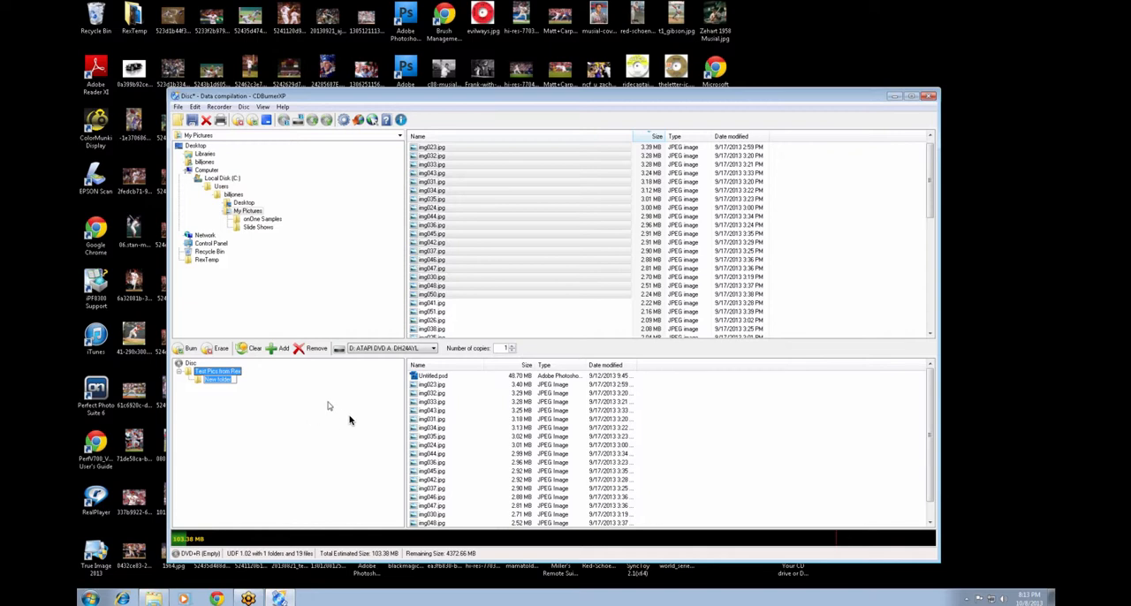
{"action": "left_click", "coordinate": [247, 211]}
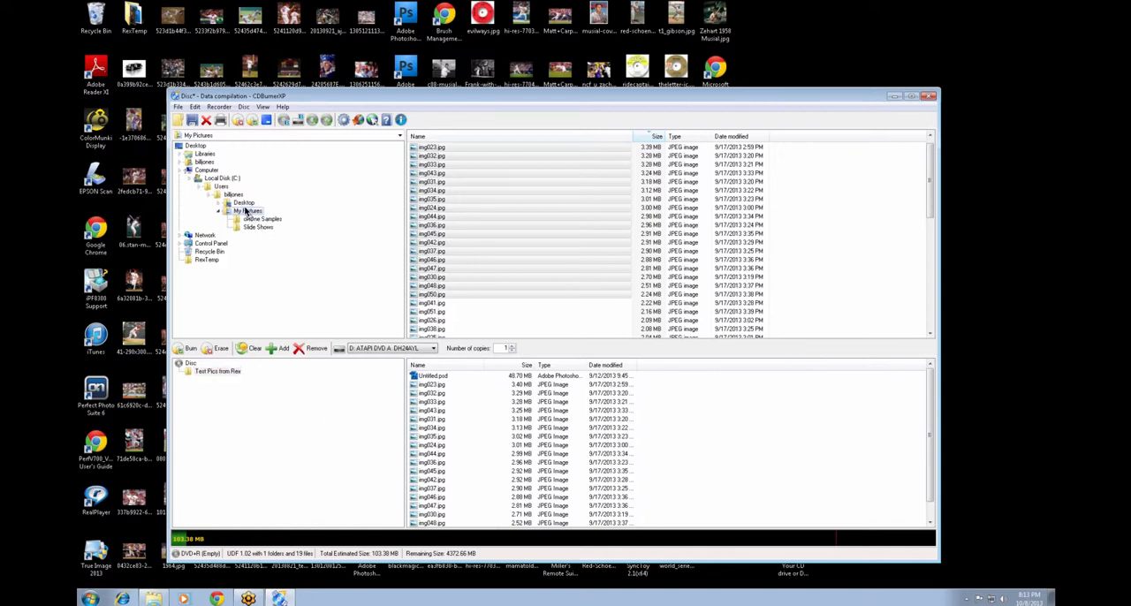
Add the entire onOne Samples folder from My Pictures to the root of the disc layout.
{"action": "left_click", "coordinate": [244, 204]}
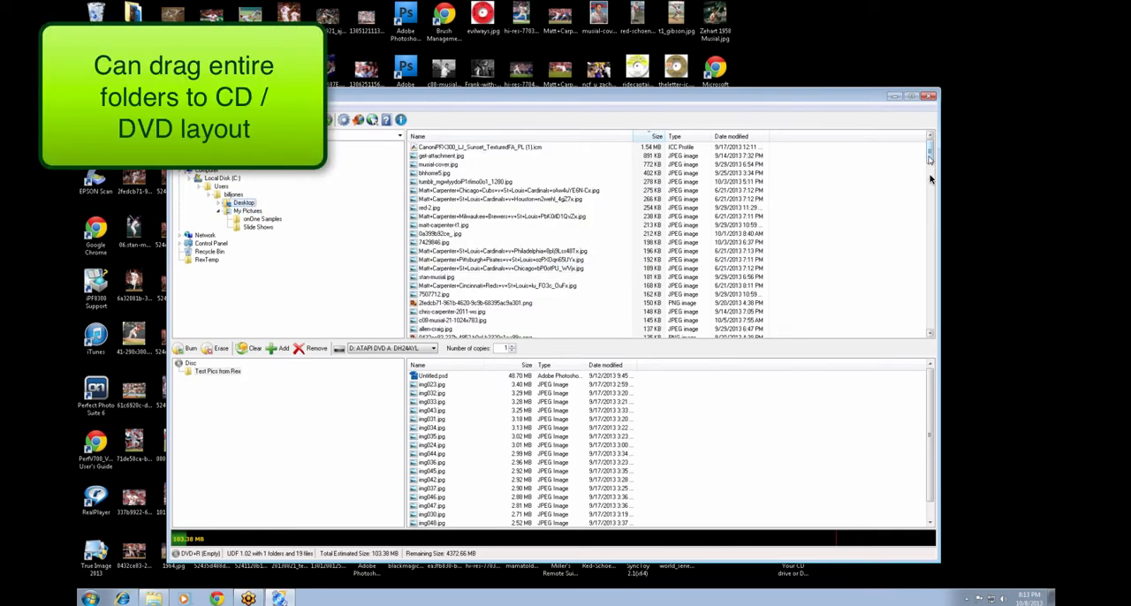
{"action": "left_click_drag", "start_coordinate": [930, 156], "coordinate": [931, 203]}
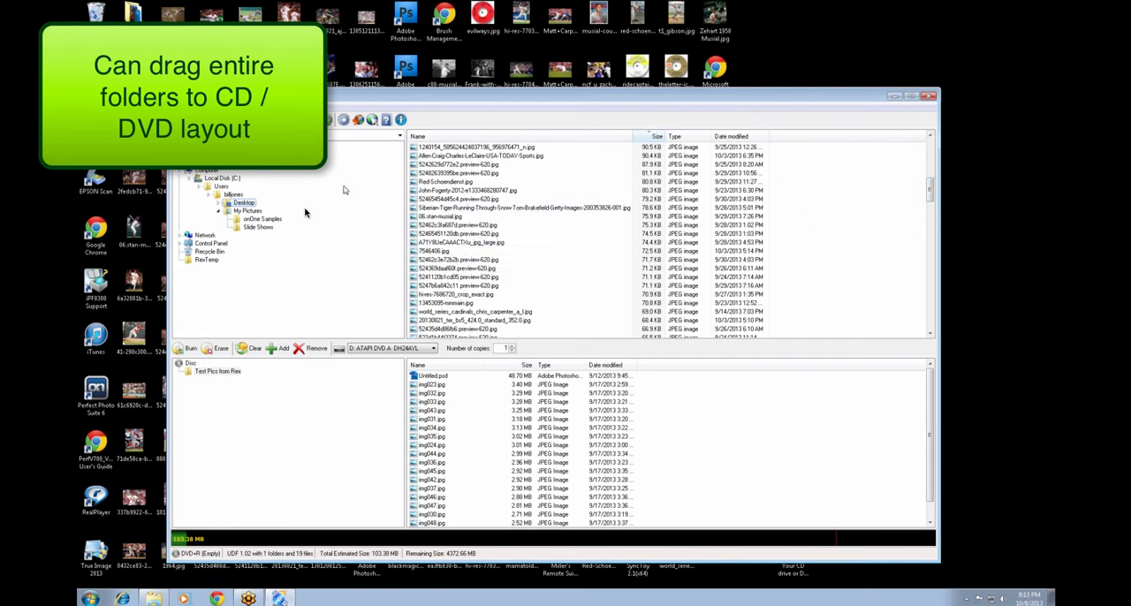
{"action": "left_click", "coordinate": [233, 194]}
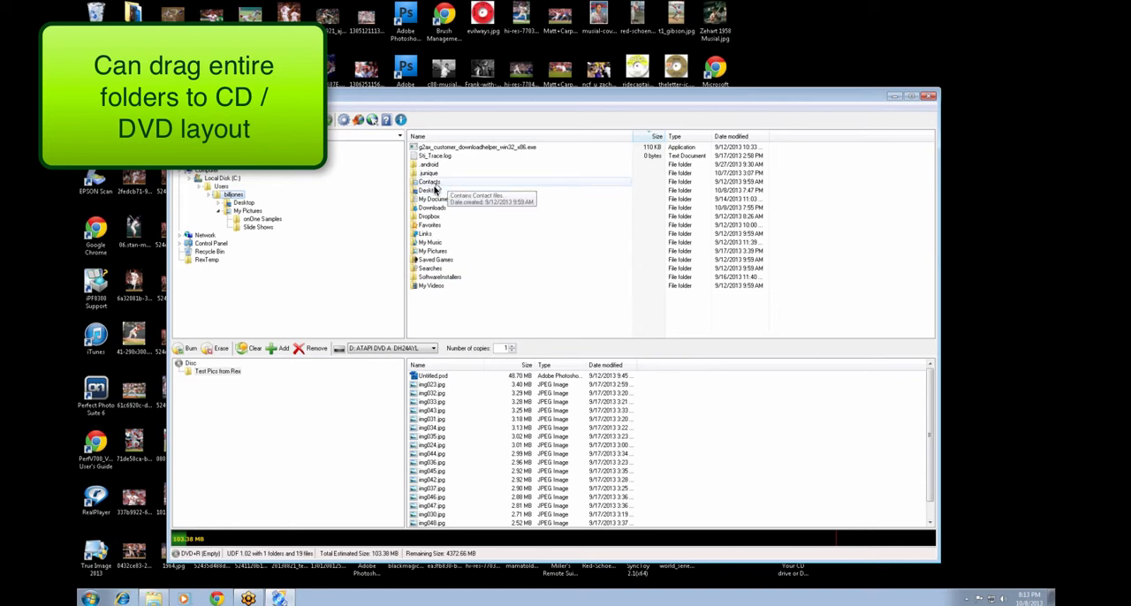
{"action": "double_click", "coordinate": [433, 252]}
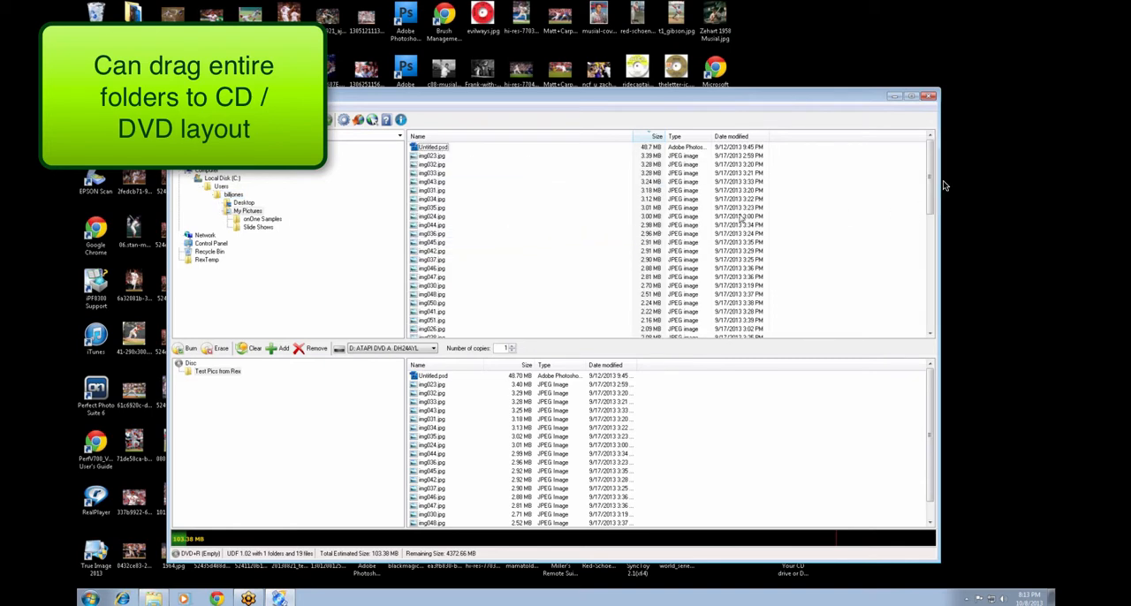
{"action": "left_click_drag", "start_coordinate": [929, 181], "coordinate": [929, 310]}
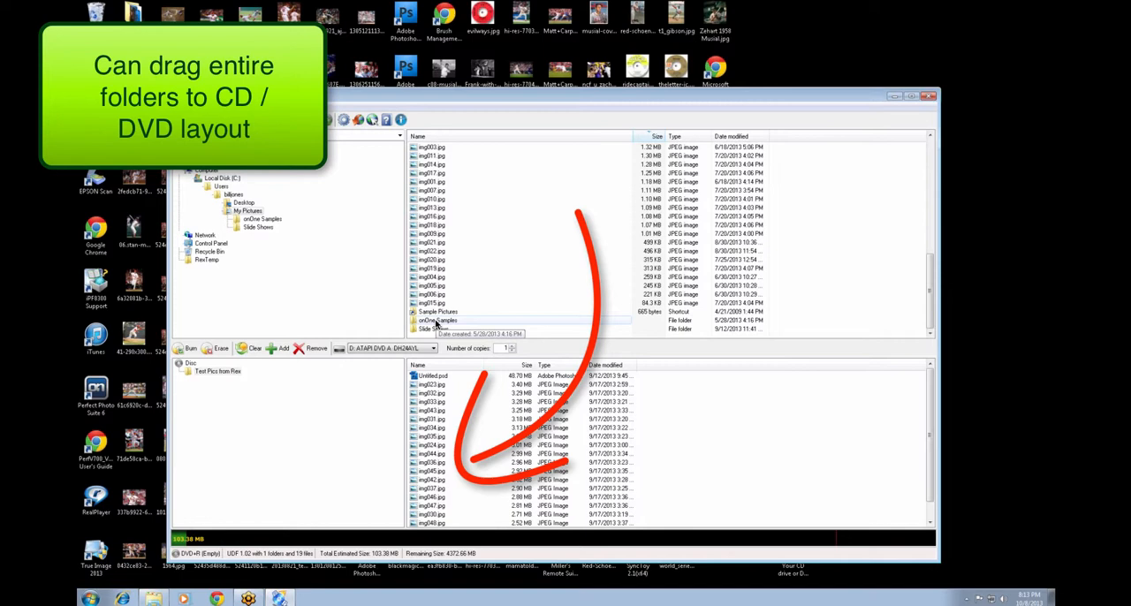
{"action": "mouse_move", "coordinate": [436, 325]}
{"action": "left_mouse_down"}
{"action": "mouse_move", "coordinate": [429, 363]}
{"action": "mouse_move", "coordinate": [316, 386]}
{"action": "mouse_move", "coordinate": [190, 367]}
{"action": "left_mouse_up"}
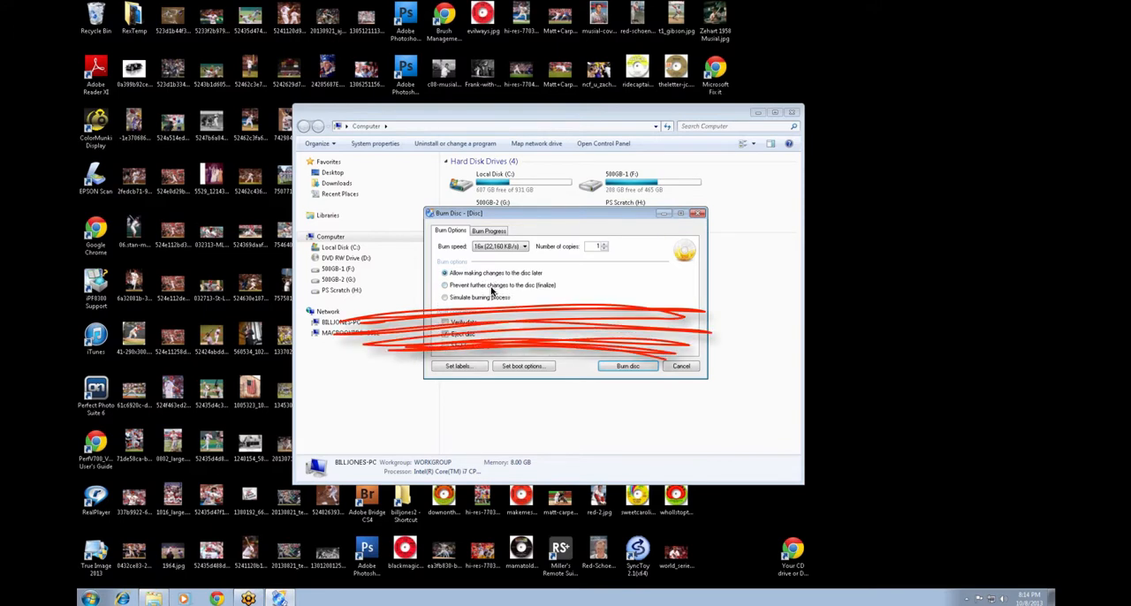
Burn the disc with further changes prevented (finalize), and close the burn dialog when it completes.
{"action": "left_click", "coordinate": [493, 286]}
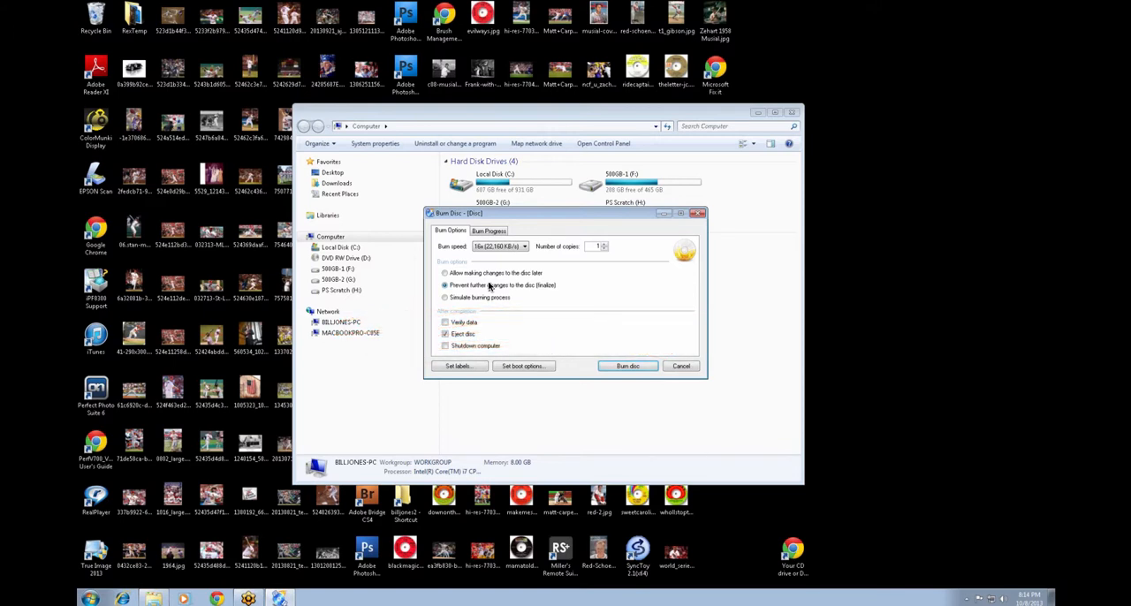
{"action": "left_click", "coordinate": [627, 366]}
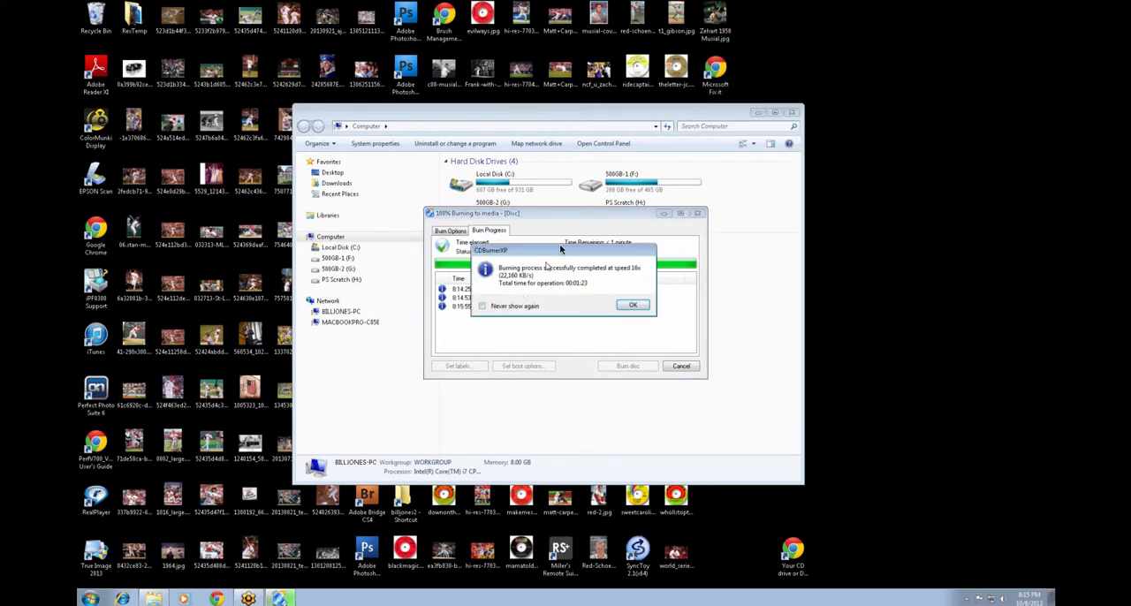
{"action": "left_click", "coordinate": [633, 305]}
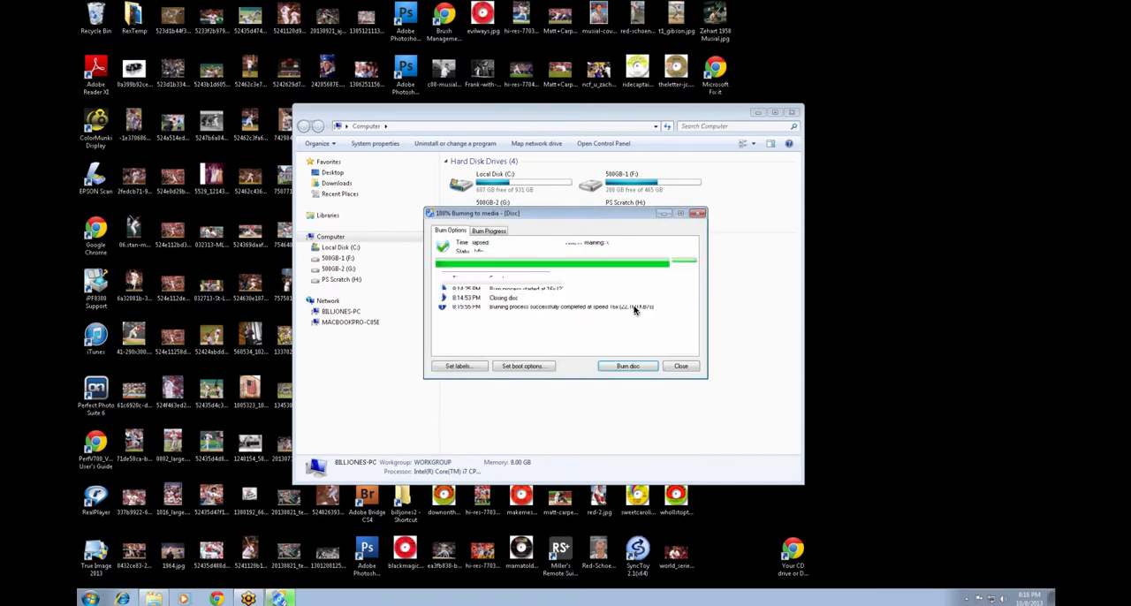
{"action": "left_click", "coordinate": [679, 365]}
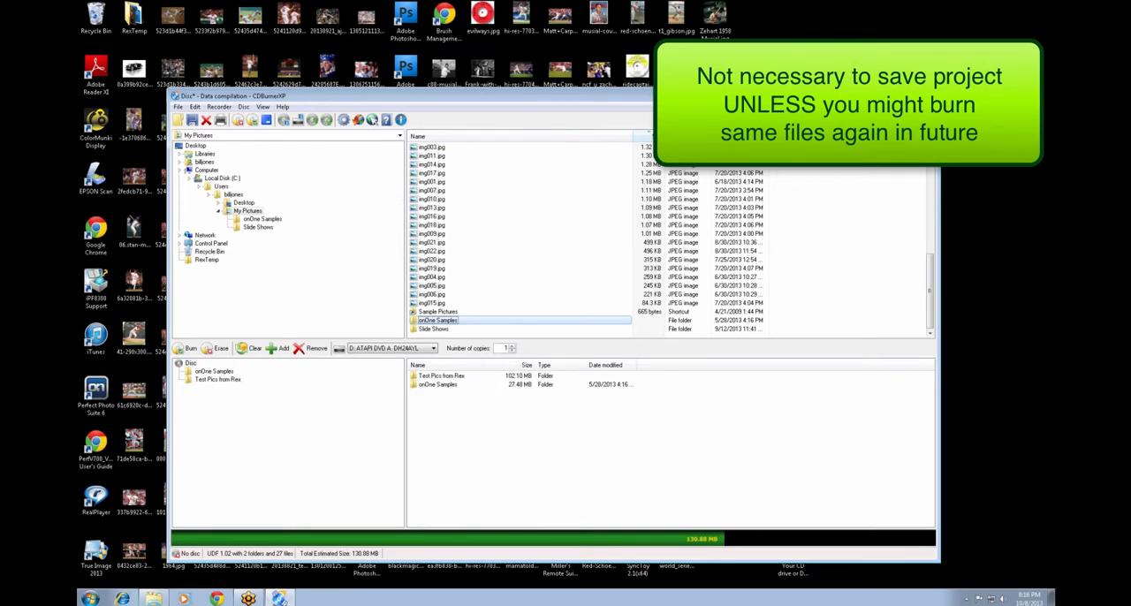
Close the data compilation without saving it.
{"action": "left_click", "coordinate": [925, 94]}
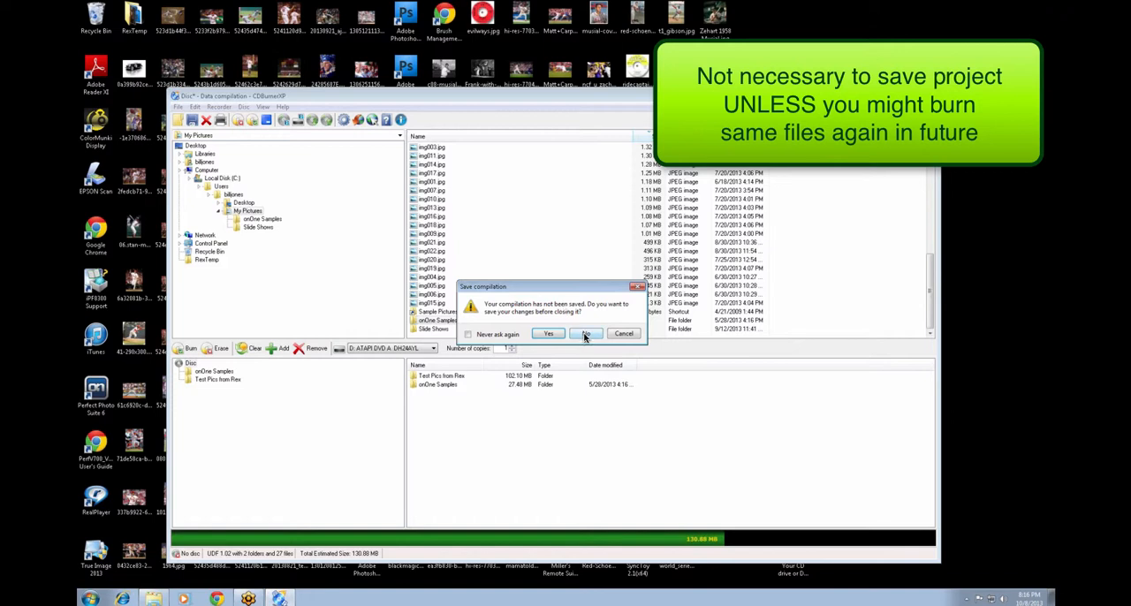
{"action": "left_click", "coordinate": [586, 333]}
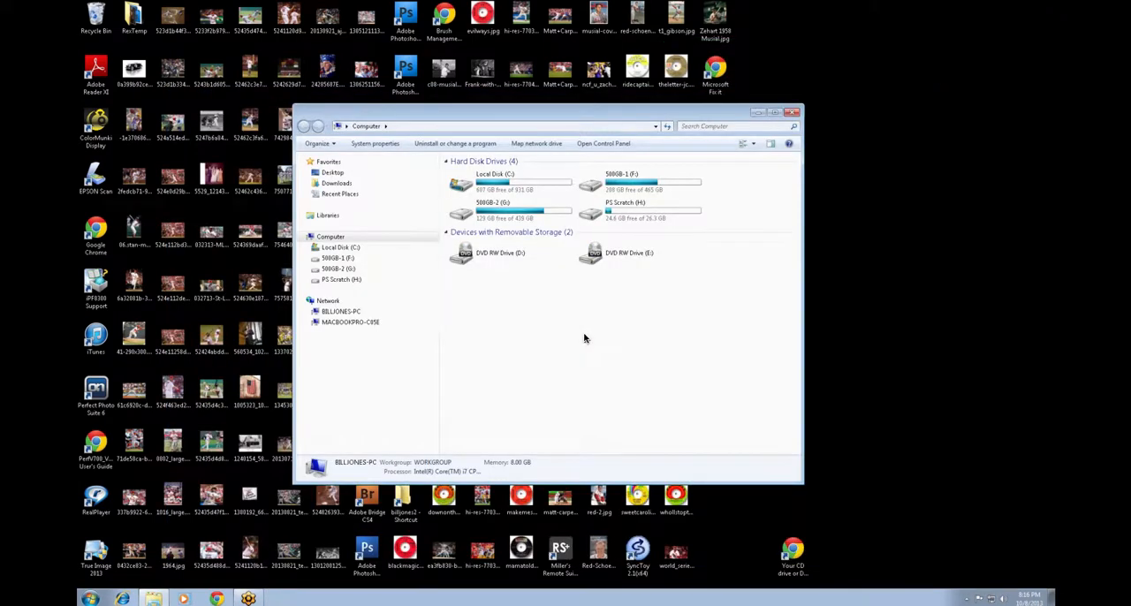